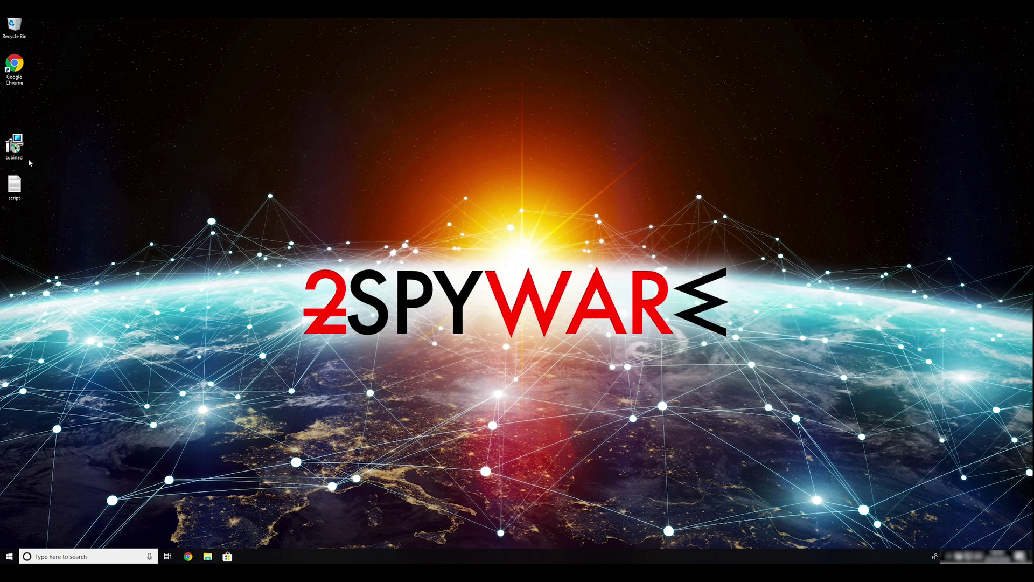
# Launch the subinacl installer package from the desktop to open the SubInAcl.exe setup wizard
pyautogui.moveTo(61, 208); pyautogui.dragTo(14, 128)
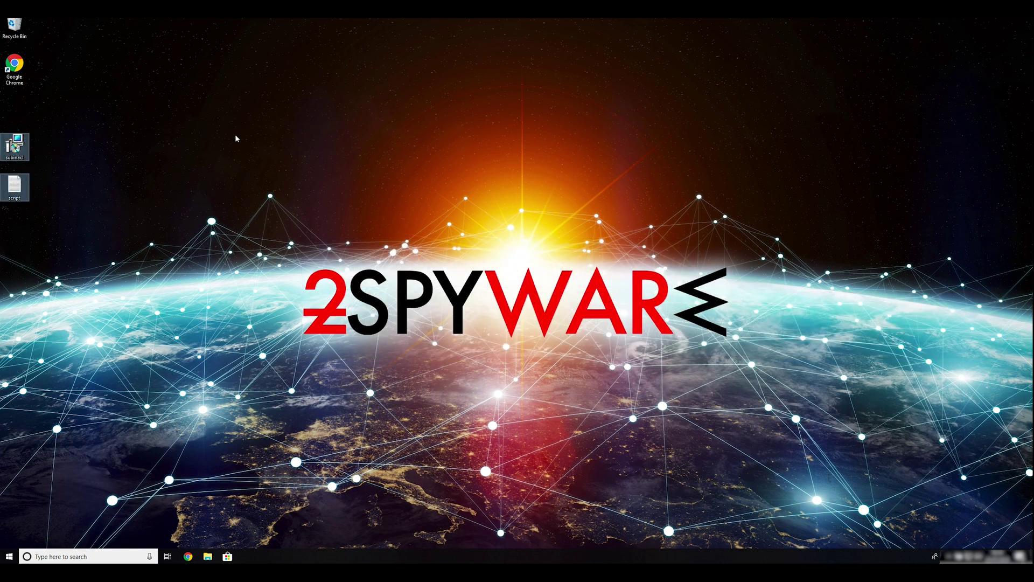
pyautogui.click(243, 138)
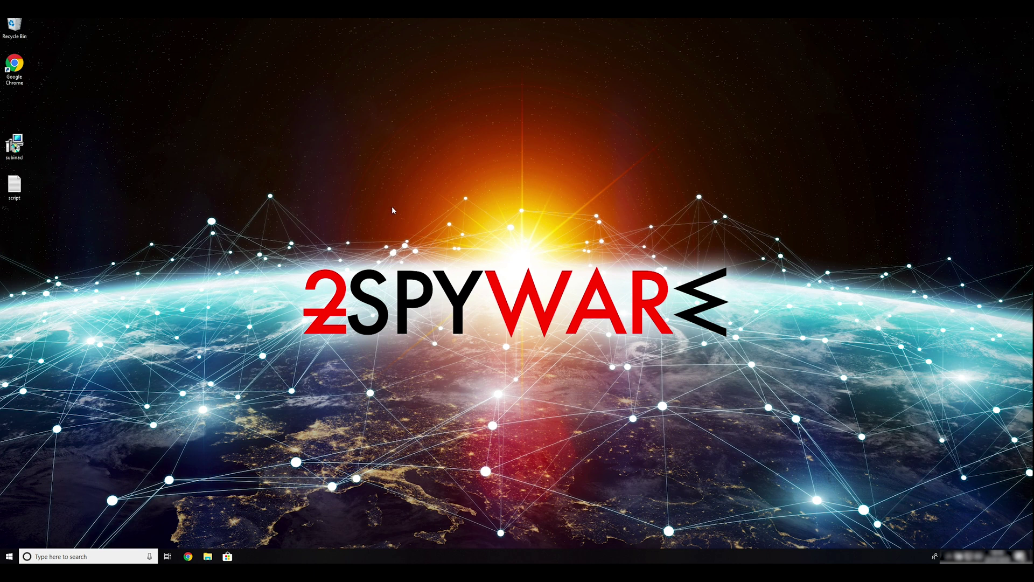
pyautogui.doubleClick(26, 144)
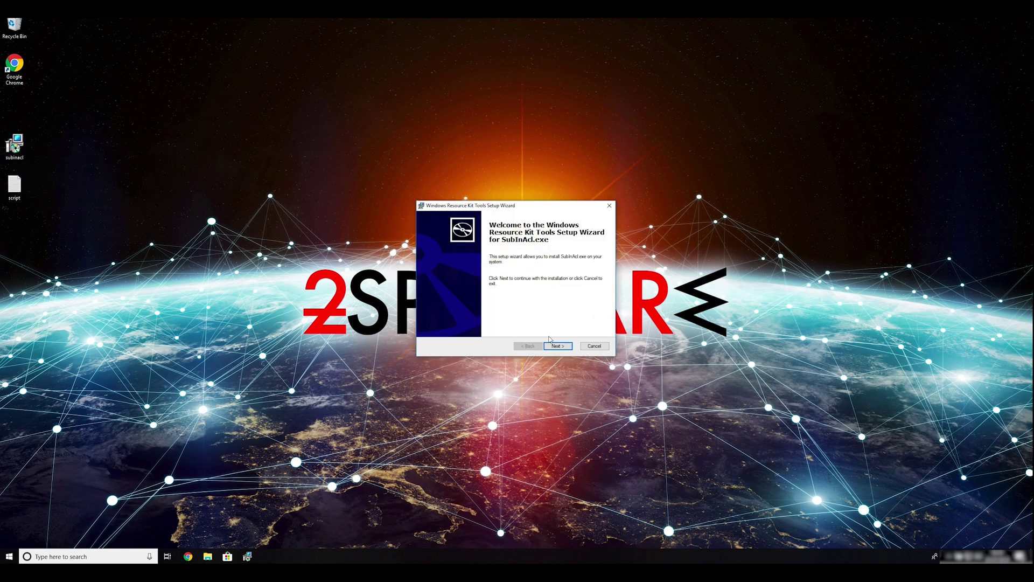
# Install SubInAcl.exe to the default folder, accepting the license and UAC prompt, then finish
pyautogui.click(559, 347)
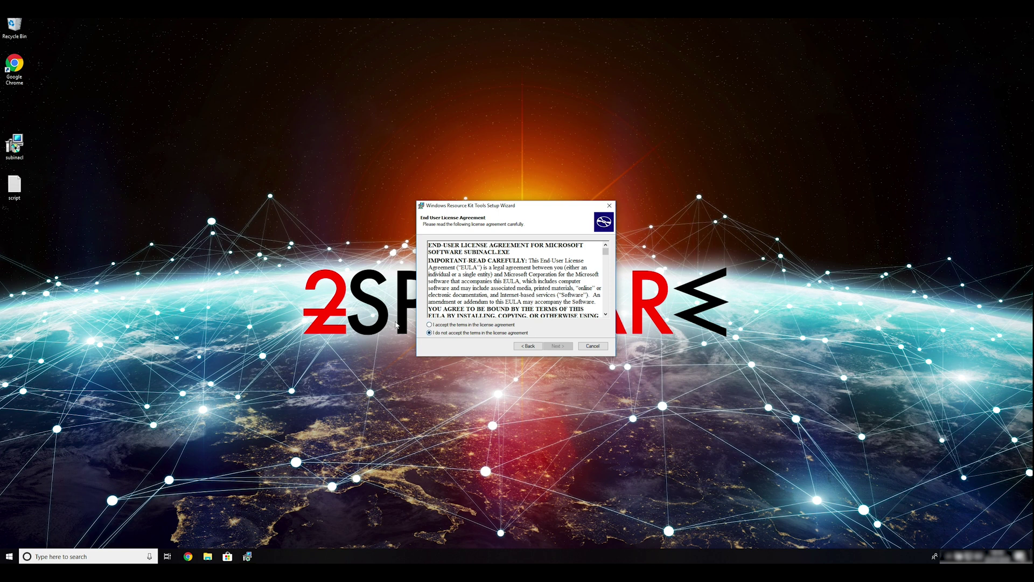
pyautogui.moveTo(605, 253); pyautogui.dragTo(605, 306)
pyautogui.click(429, 325)
pyautogui.click(563, 347)
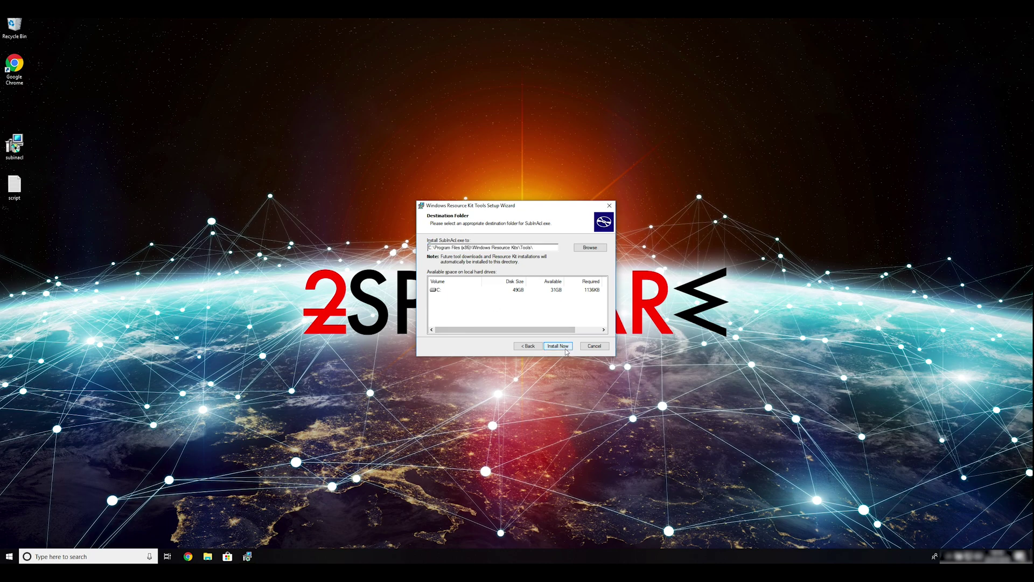
pyautogui.click(563, 348)
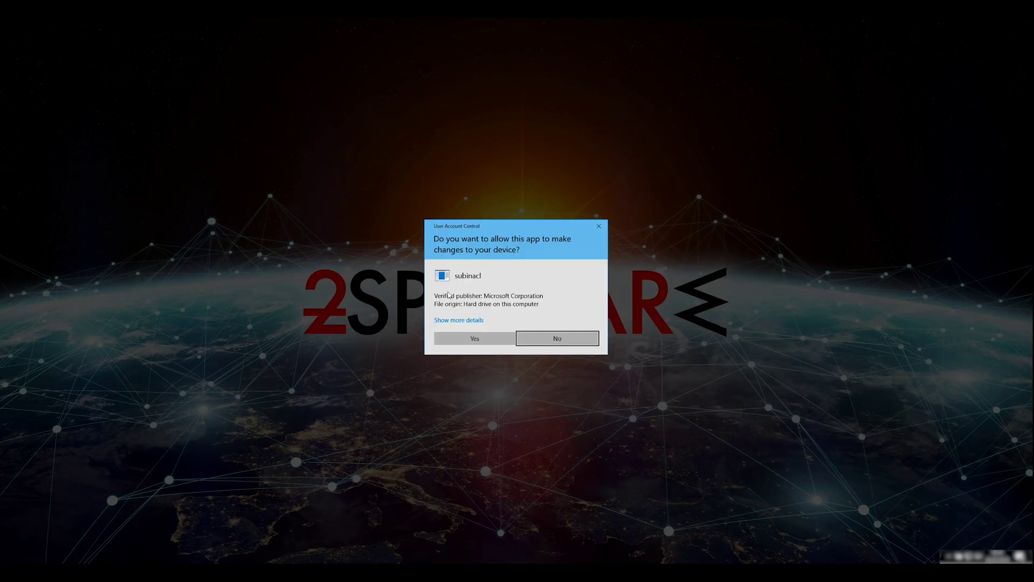
pyautogui.click(474, 339)
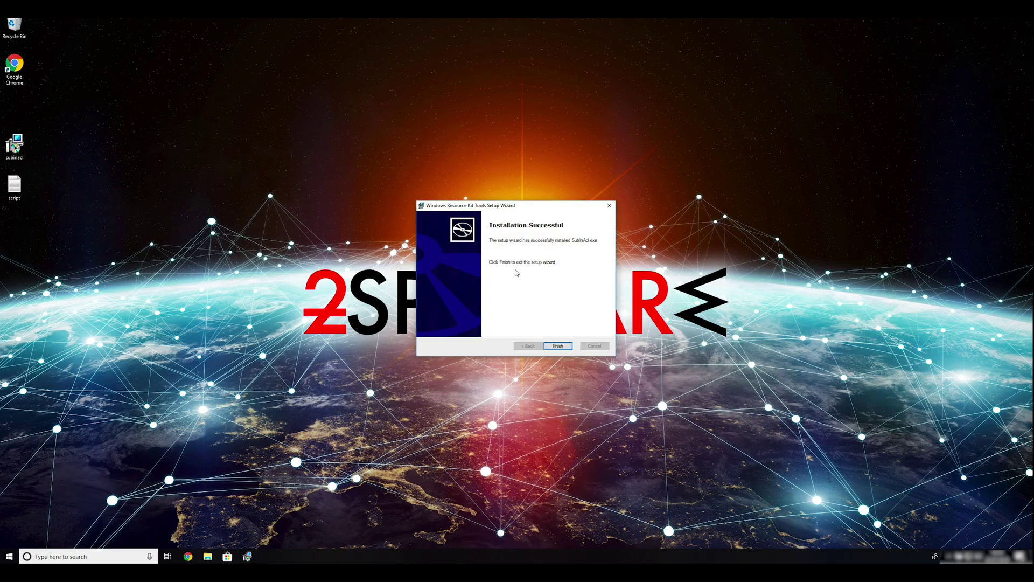
pyautogui.click(558, 346)
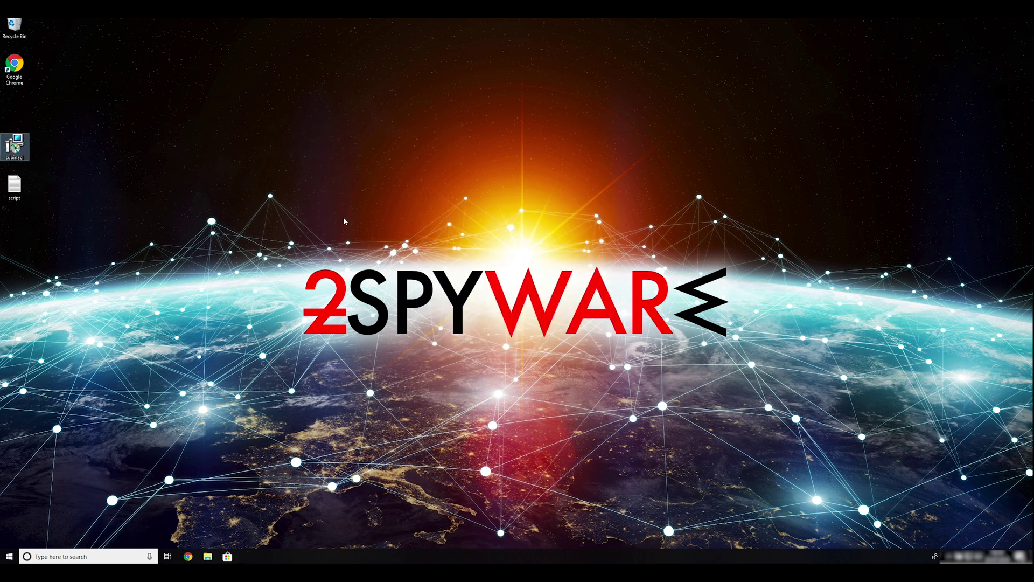
# Run msconfig from the Run dialog and move the System Configuration window up and right
pyautogui.click(67, 188)
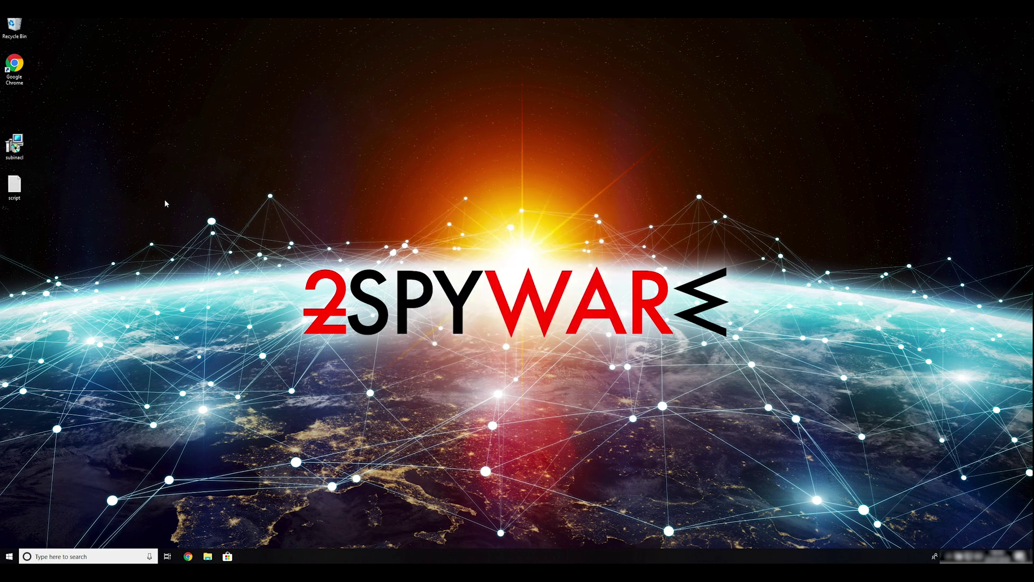
pyautogui.press('super+r')
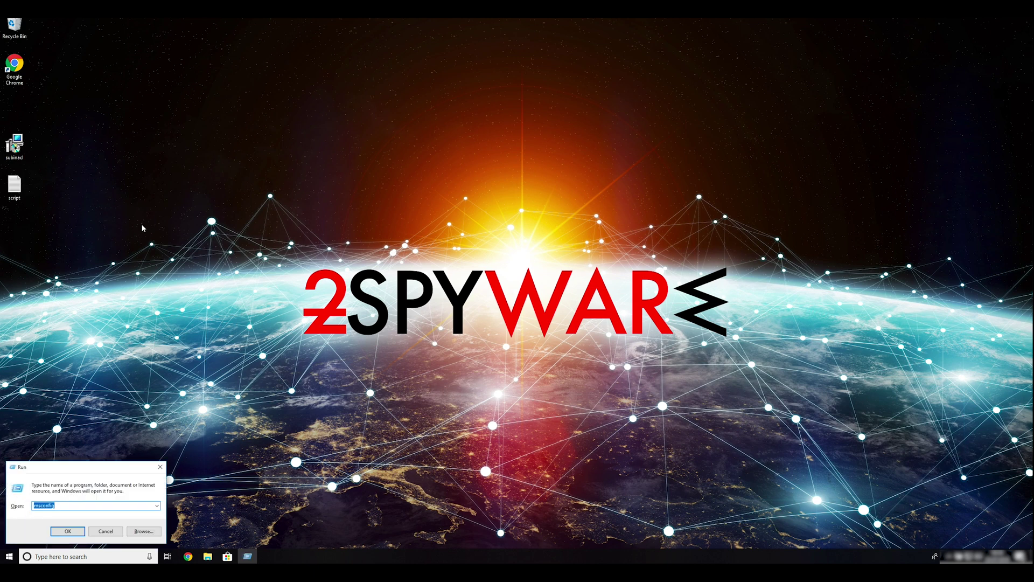
pyautogui.click(68, 505)
pyautogui.moveTo(70, 506); pyautogui.dragTo(32, 505)
pyautogui.write('msconfig')
pyautogui.click(68, 533)
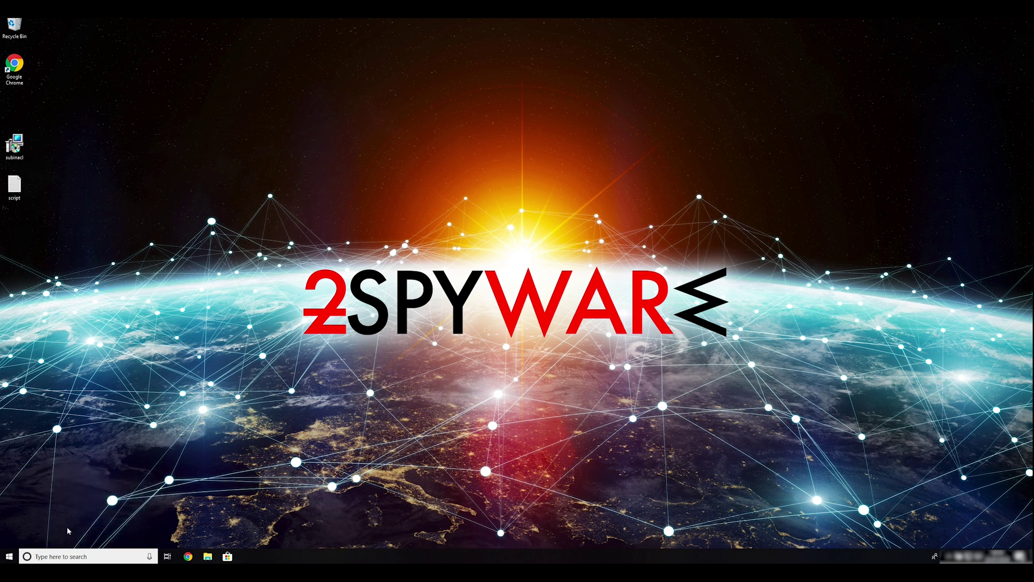
pyautogui.moveTo(508, 207); pyautogui.dragTo(535, 170)
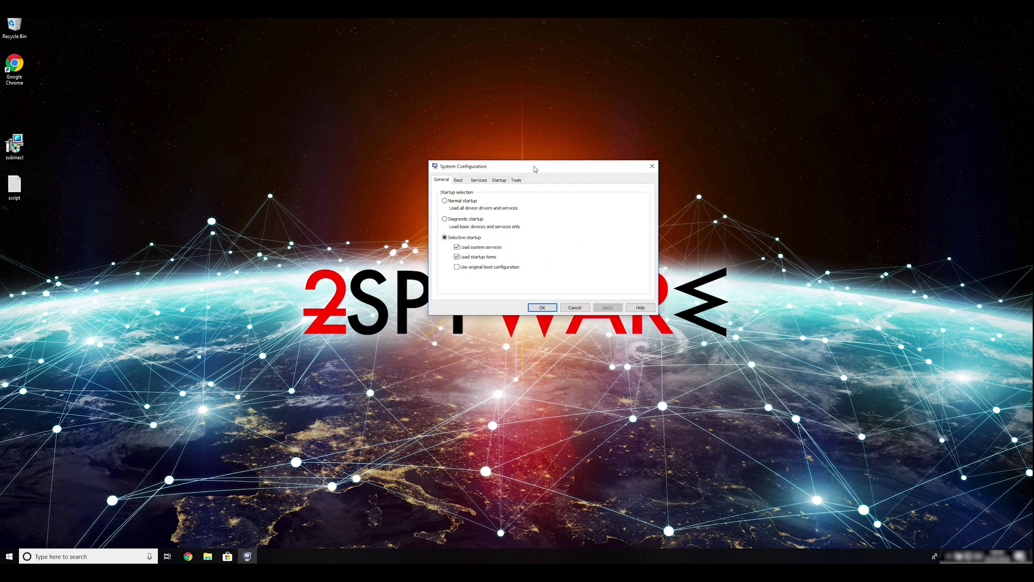
# Enable Safe boot with Network on the Boot tab, then apply and confirm with OK
pyautogui.click(459, 181)
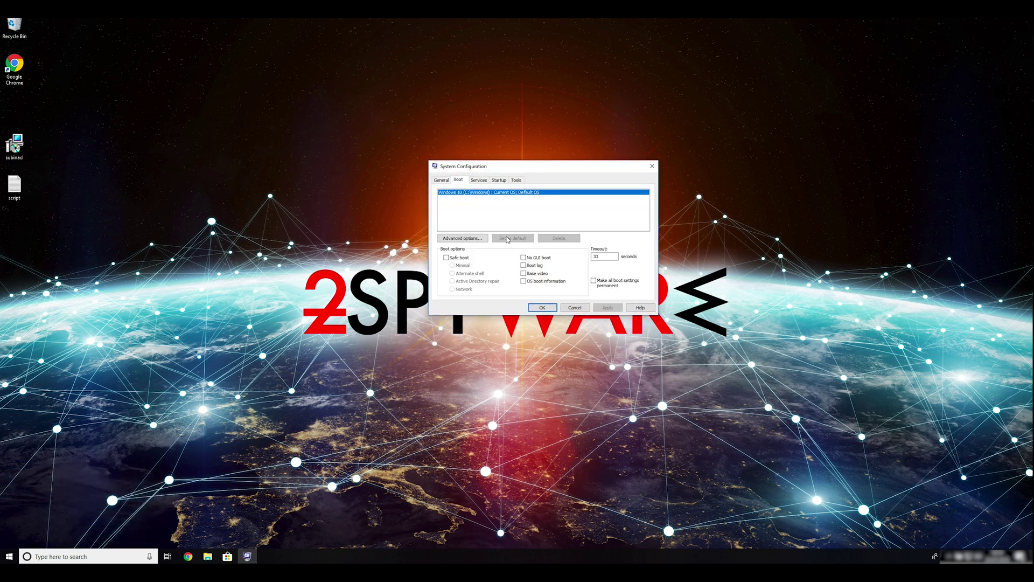
pyautogui.click(446, 258)
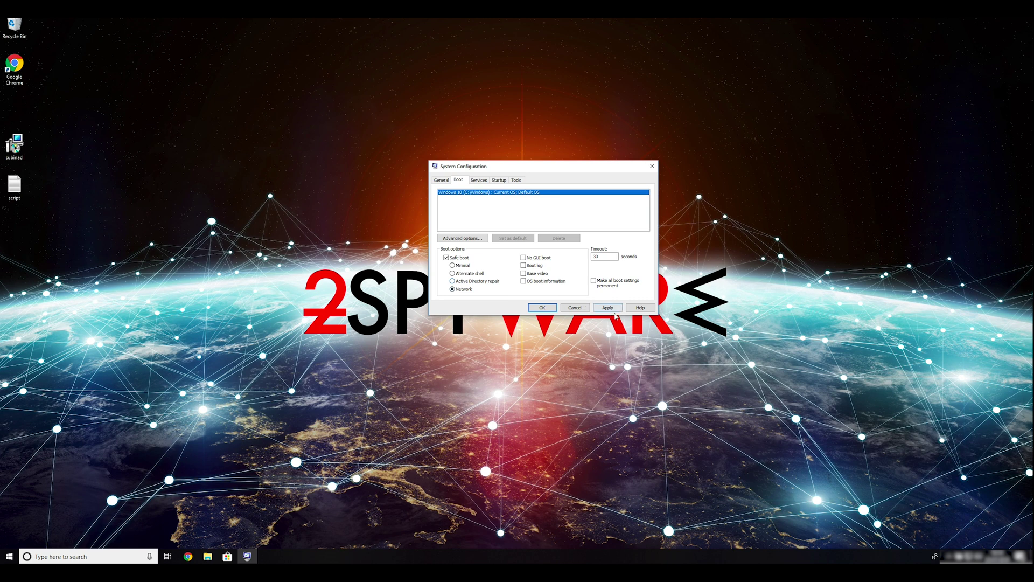
pyautogui.click(613, 311)
pyautogui.click(542, 308)
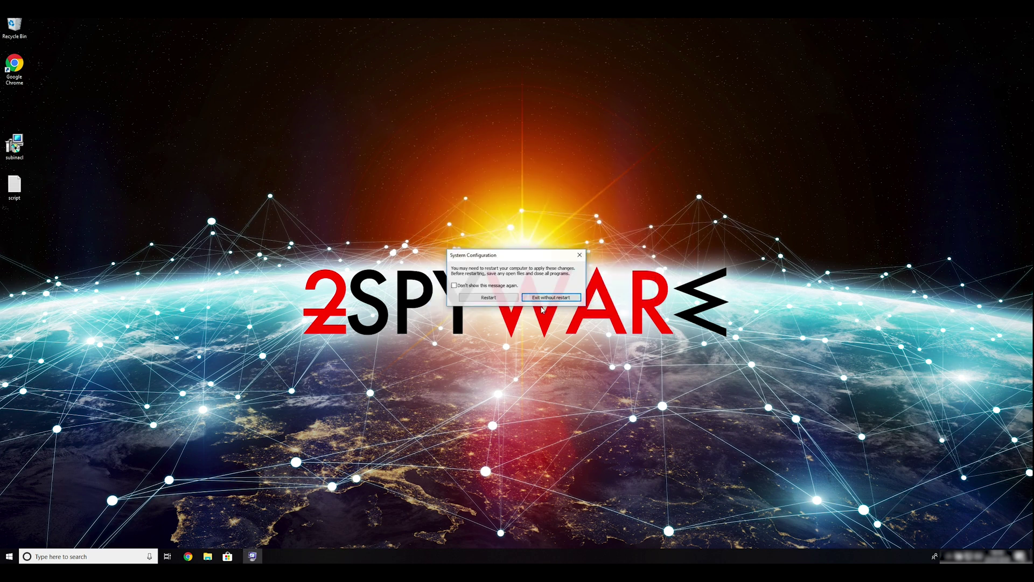
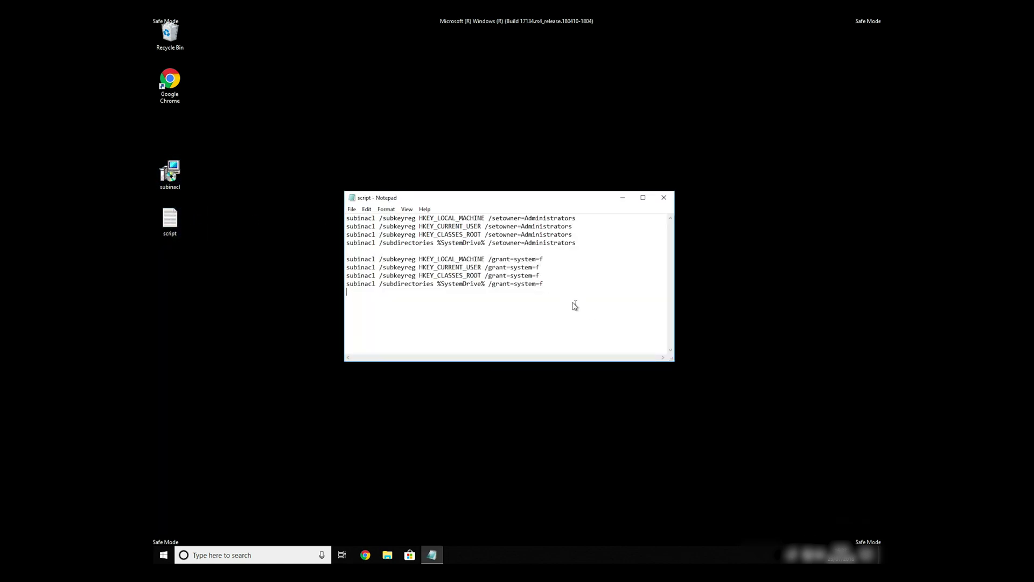
pyautogui.moveTo(573, 302); pyautogui.dragTo(292, 210)
pyautogui.click(560, 287)
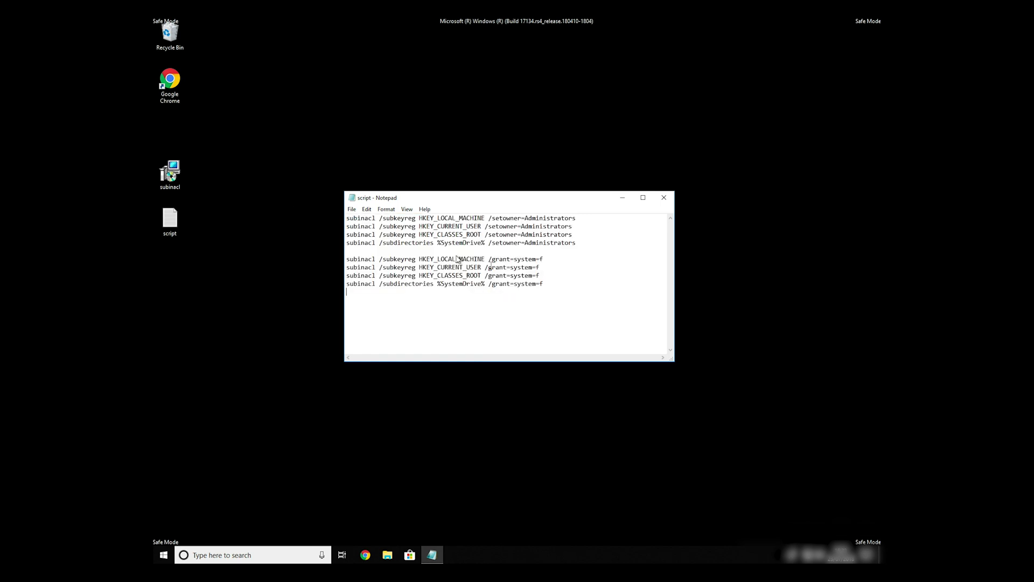
# Save the Notepad script to the Desktop as FIX.BAT with Save as type set to All Files
pyautogui.click(352, 210)
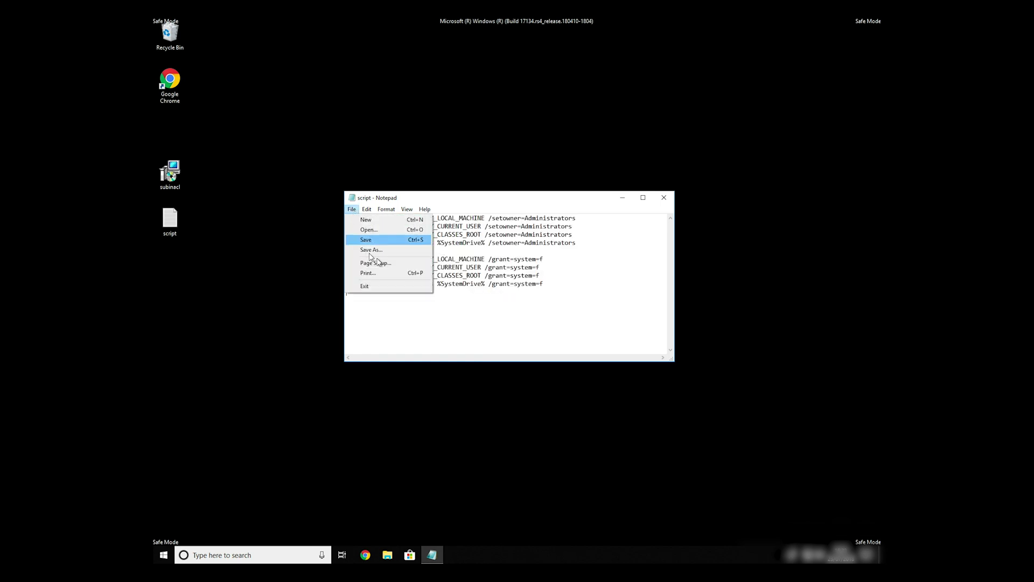
pyautogui.click(364, 251)
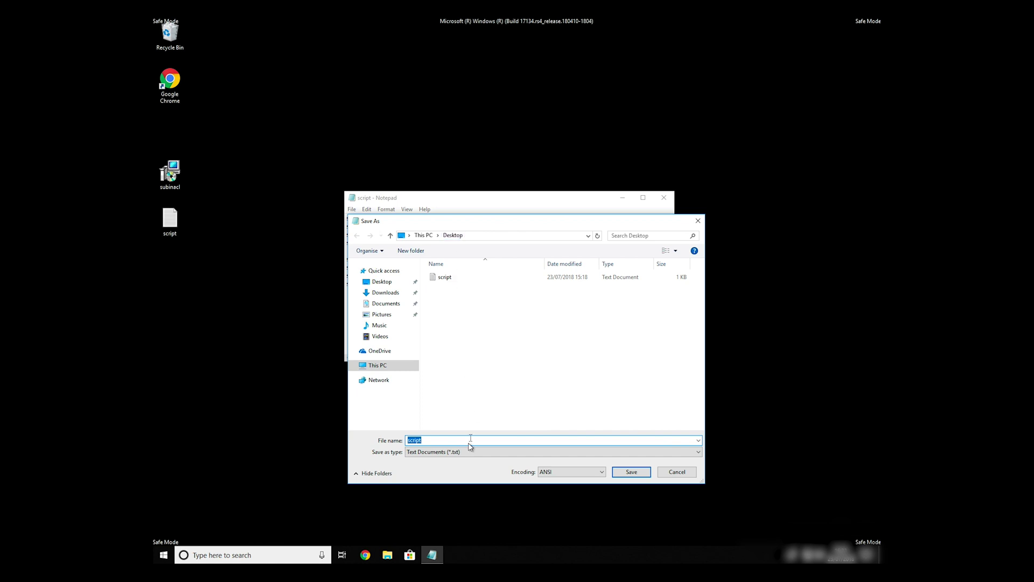
pyautogui.click(450, 237)
pyautogui.click(436, 441)
pyautogui.moveTo(436, 443); pyautogui.dragTo(397, 436)
pyautogui.click(452, 453)
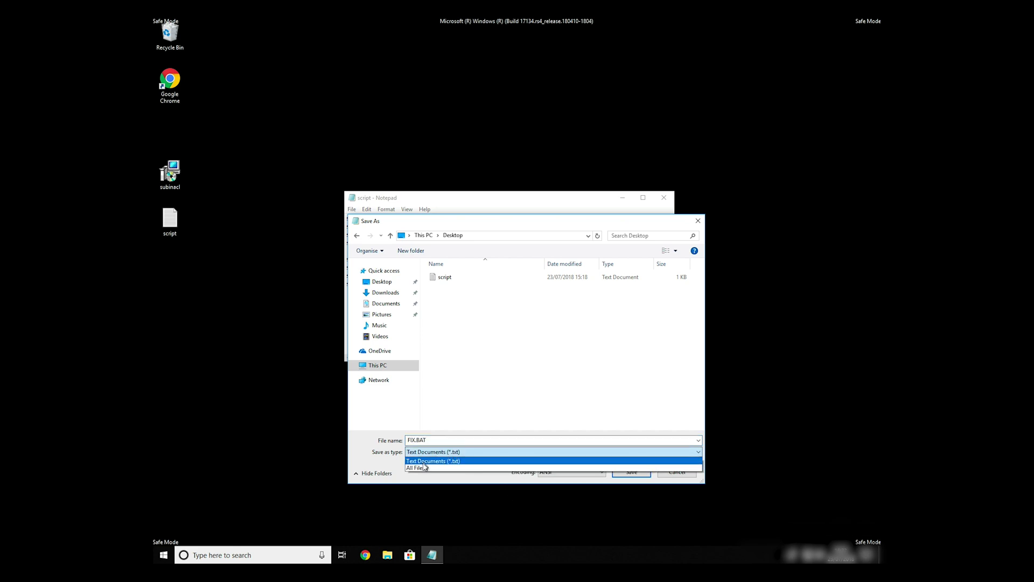
pyautogui.click(421, 468)
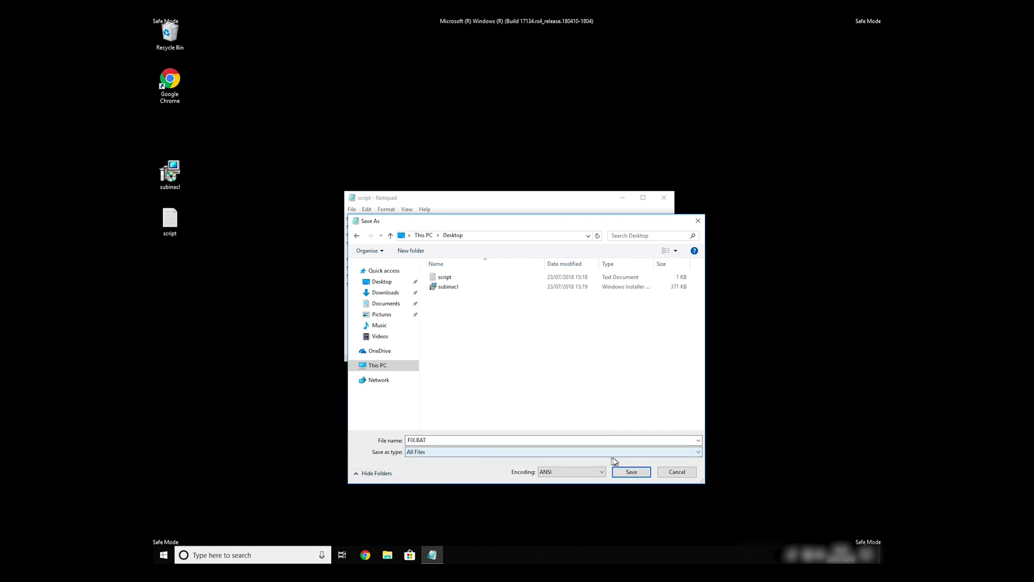
pyautogui.click(630, 471)
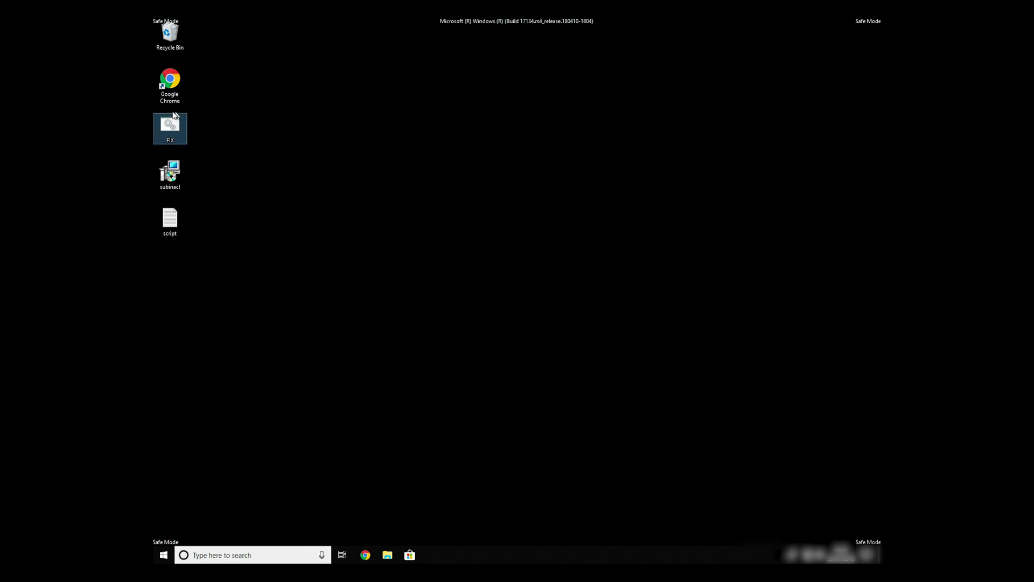
# Copy FIX from the desktop and browse to C:\Program Files (x86)\Windows Resource Kits\Tools
pyautogui.rightClick(169, 128)
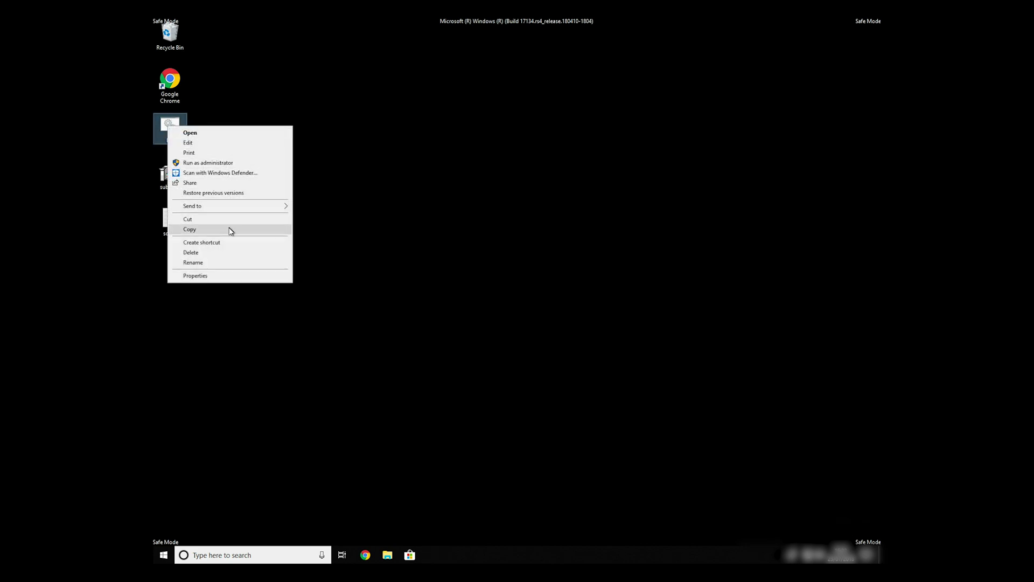
pyautogui.click(231, 231)
pyautogui.doubleClick(169, 33)
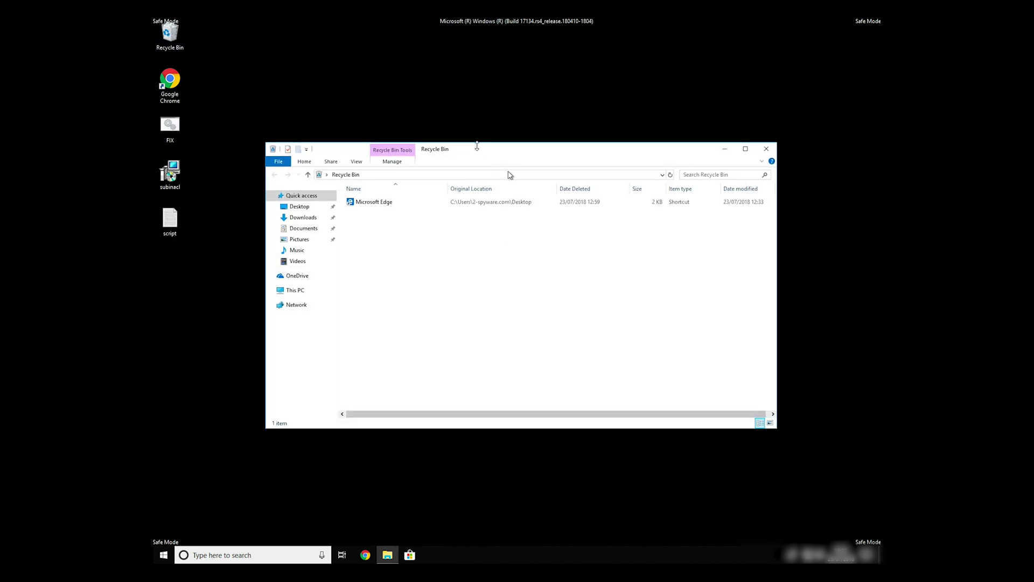
pyautogui.click(299, 316)
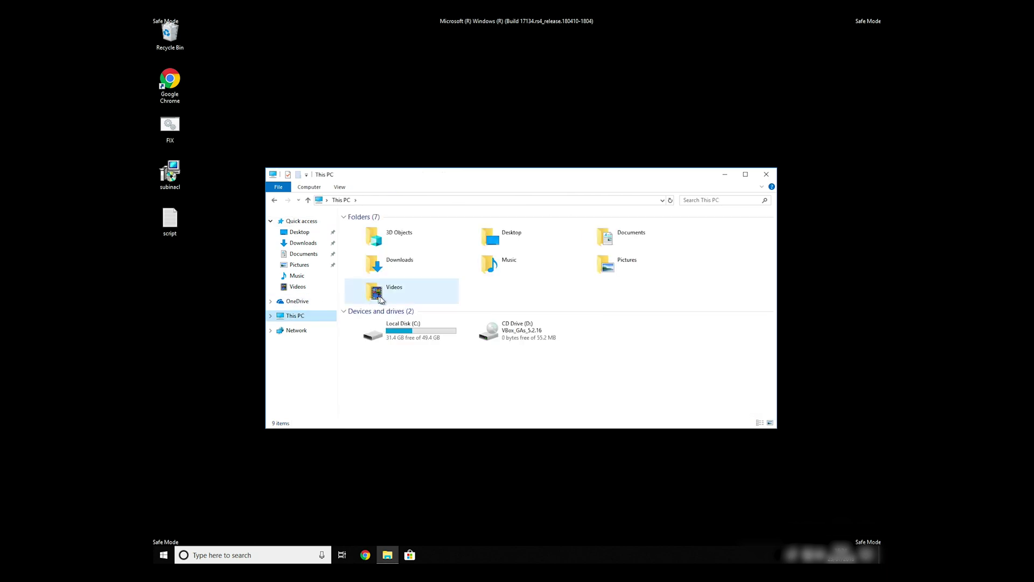
pyautogui.doubleClick(388, 332)
pyautogui.doubleClick(372, 247)
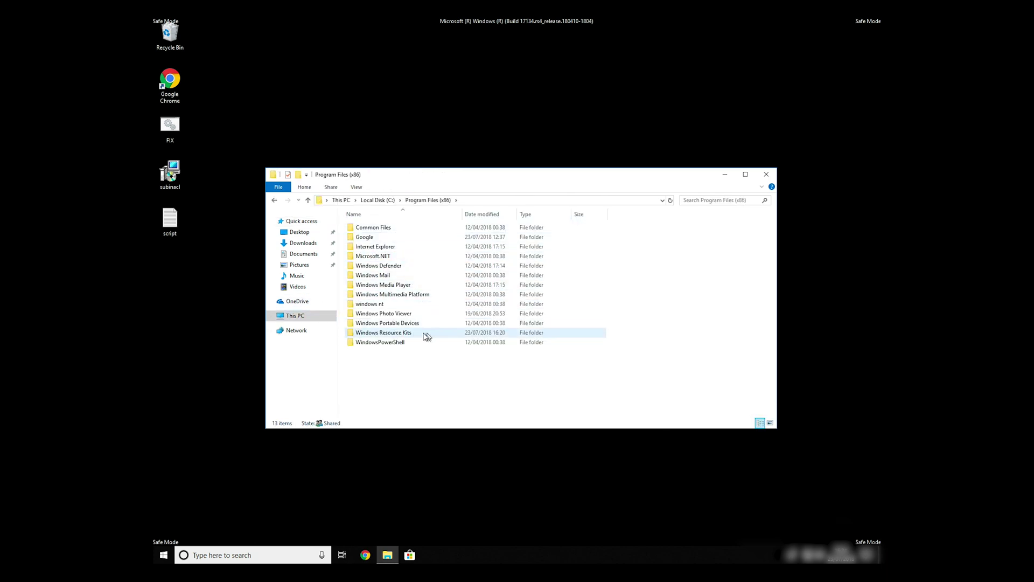
pyautogui.click(406, 333)
pyautogui.doubleClick(405, 333)
pyautogui.doubleClick(362, 227)
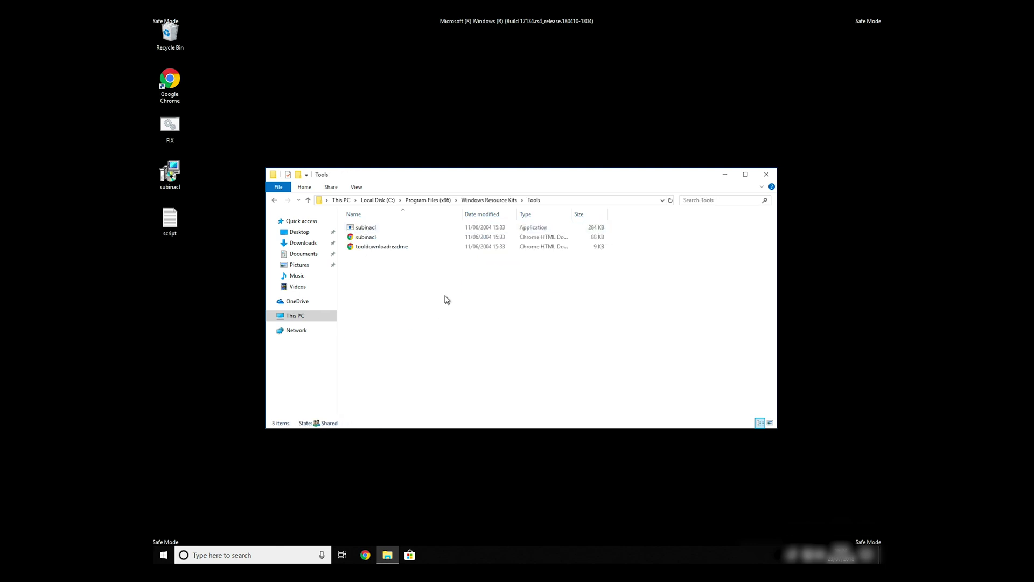
# Paste the FIX batch file into the Tools folder and close the folder window
pyautogui.rightClick(401, 306)
pyautogui.click(463, 364)
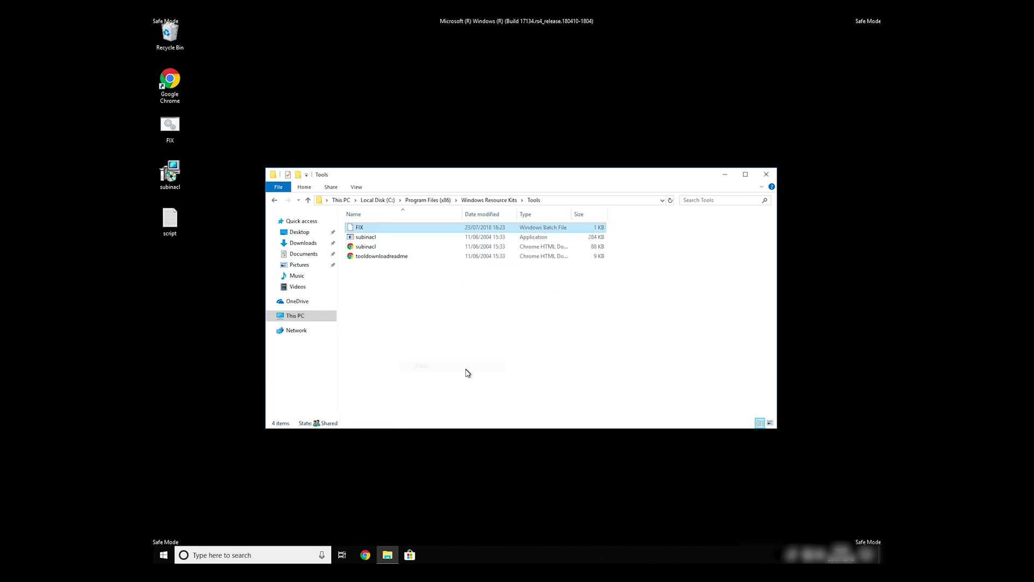
pyautogui.moveTo(503, 175); pyautogui.dragTo(517, 138)
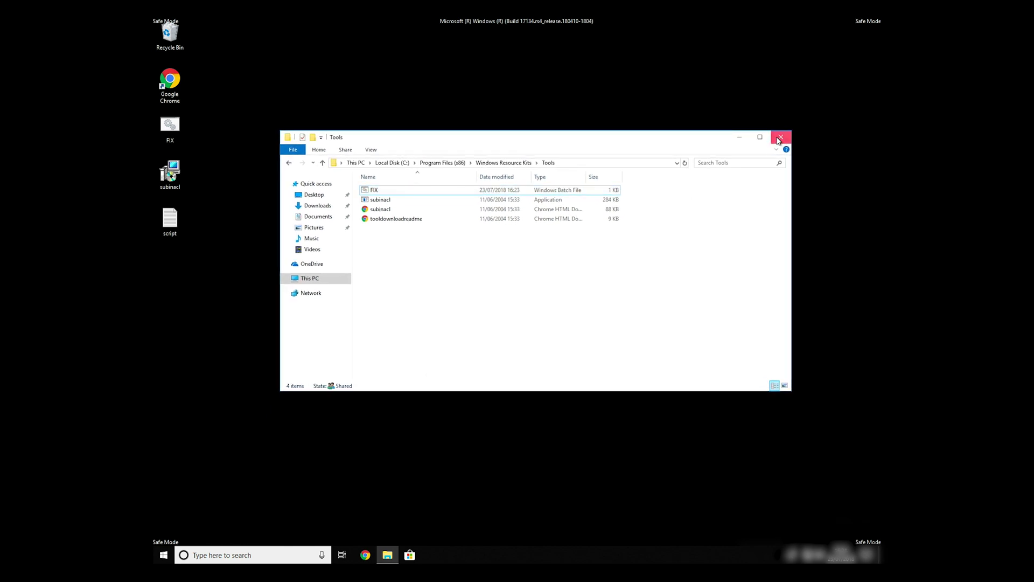
pyautogui.click(781, 136)
# Search for cmd and launch Command Prompt as administrator
pyautogui.click(210, 555)
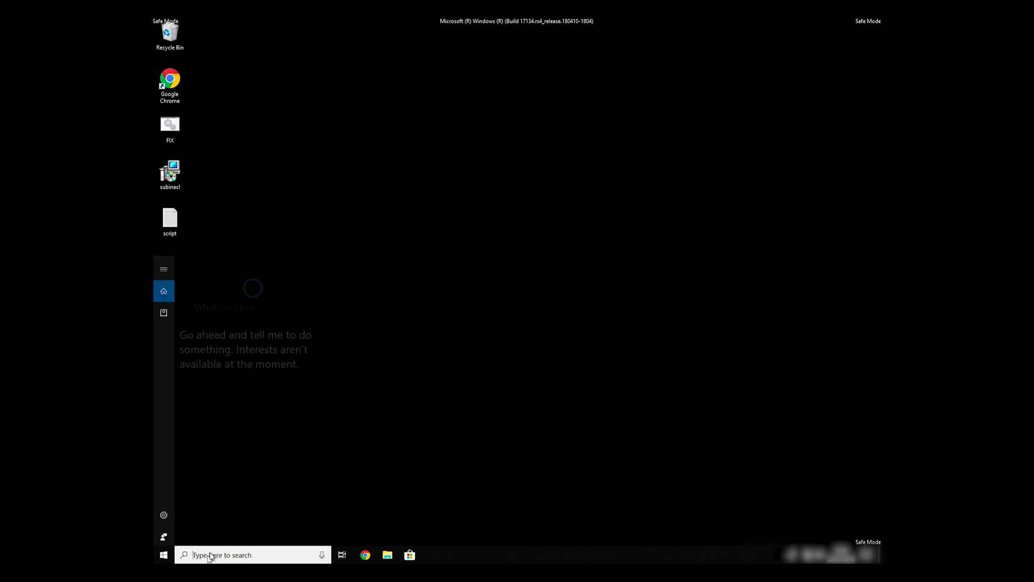
pyautogui.write('cmd')
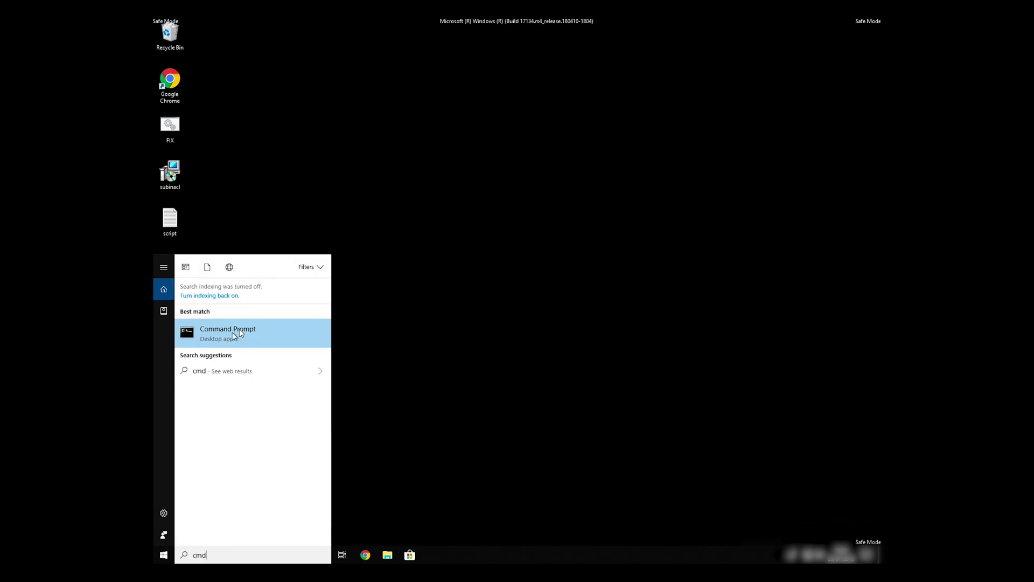
pyautogui.rightClick(232, 333)
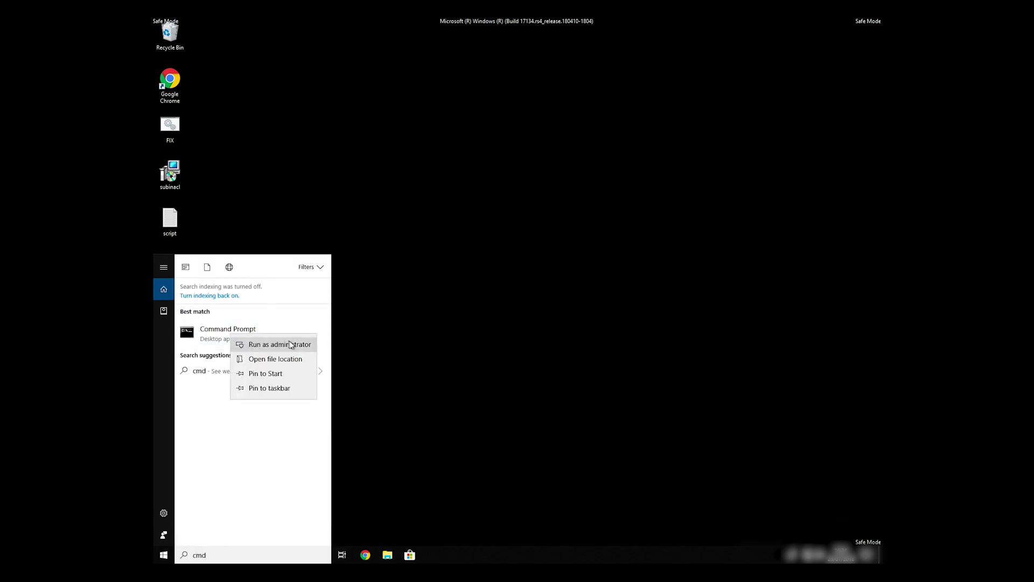
pyautogui.click(267, 348)
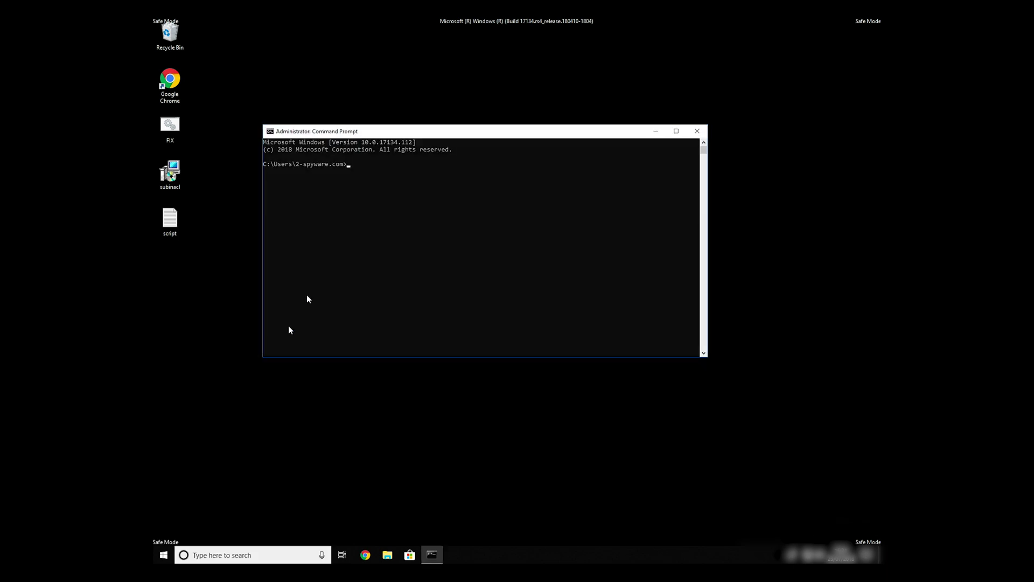
# Change into the Windows Resource Kits Tools folder, run FIX.BAT, then close Command Prompt
pyautogui.write('CD "C:\\Progra')
pyautogui.press('Tab')
pyautogui.press('Tab')
pyautogui.press('Tab')
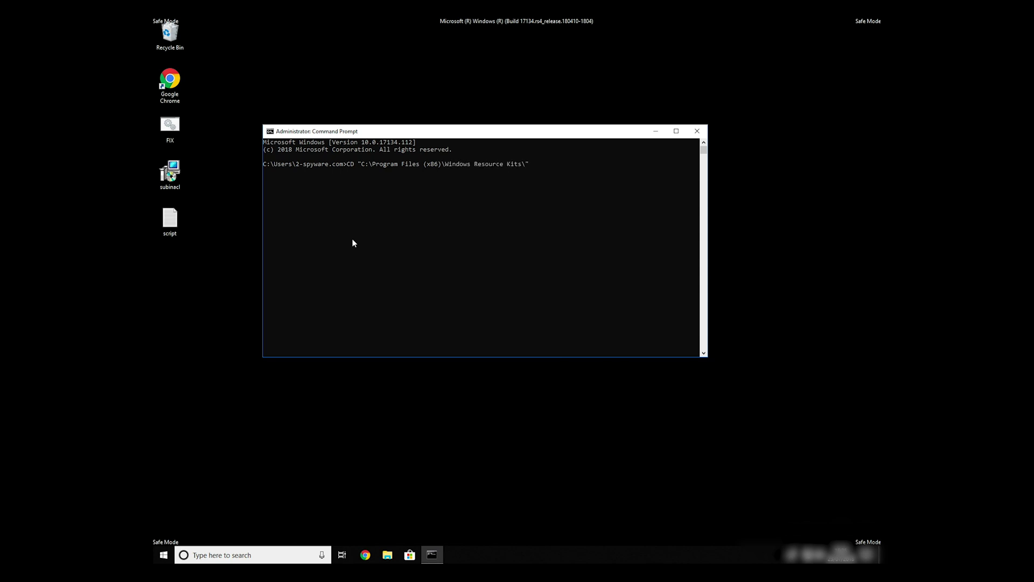
pyautogui.press('Return')
pyautogui.write('F')
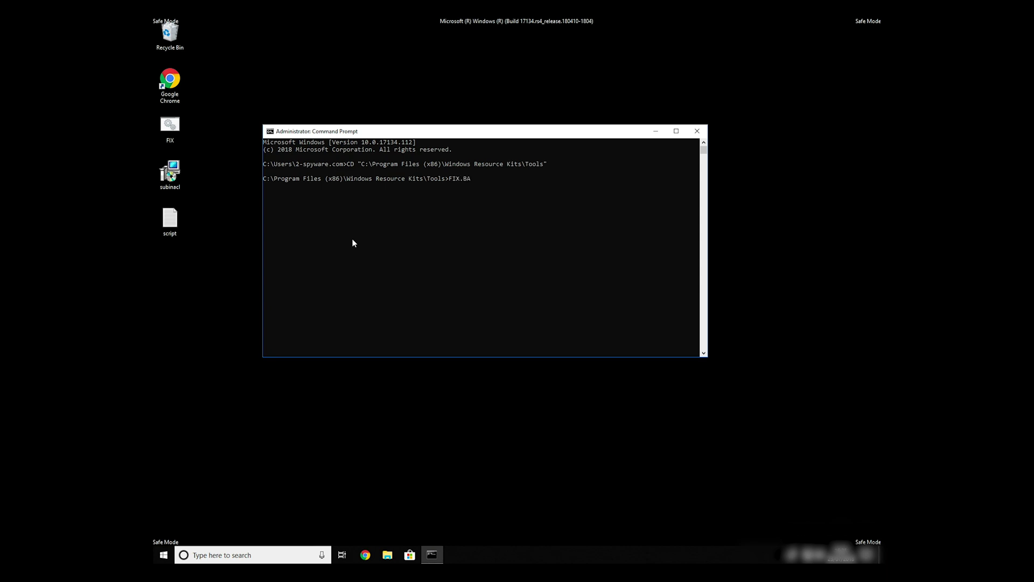
pyautogui.write('IX.BAT')
pyautogui.press('Return')
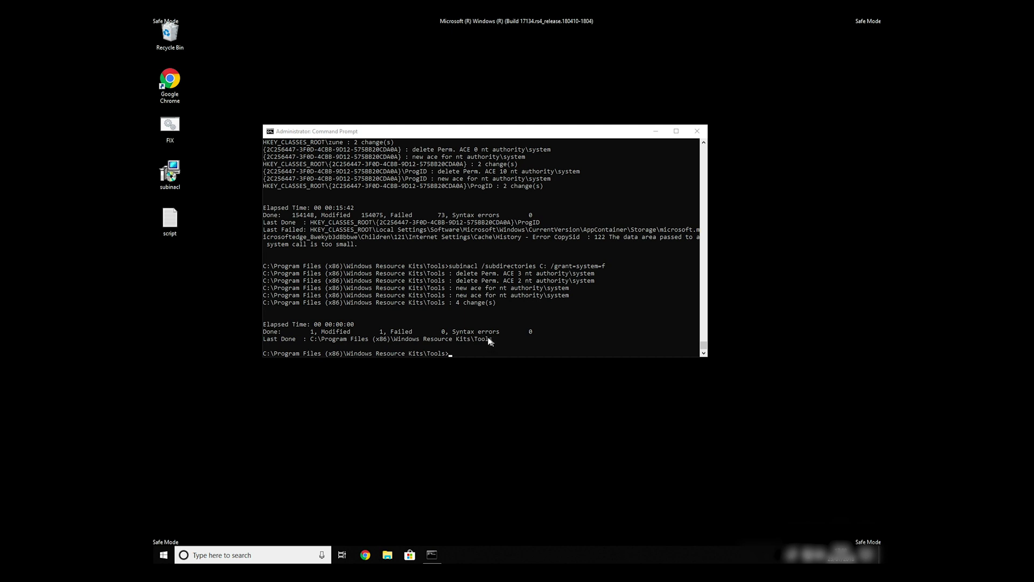
pyautogui.hotkey('alt', 'F4')
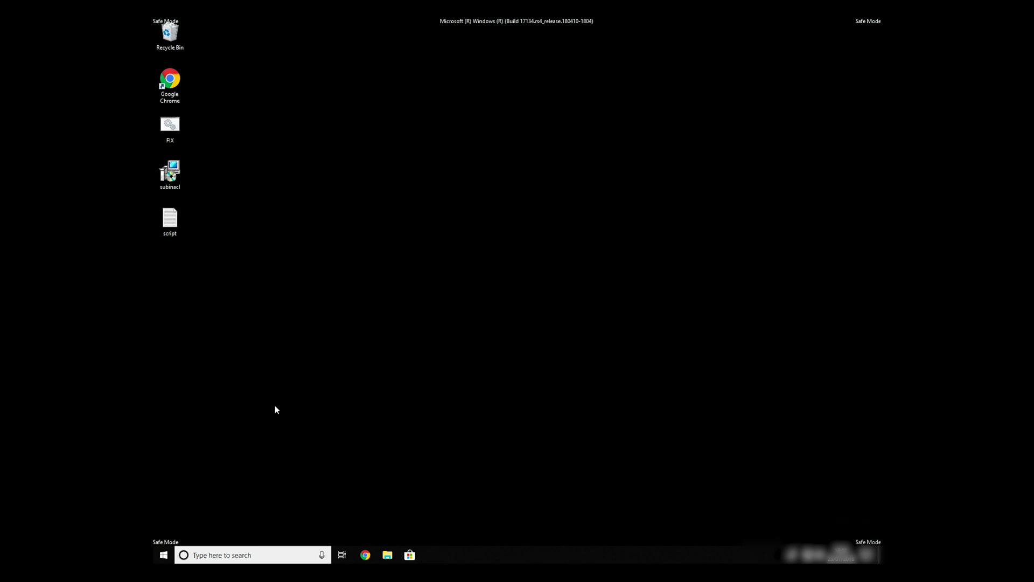
# Run msconfig and uncheck Safe boot on the Boot tab of System Configuration
pyautogui.press('super+r')
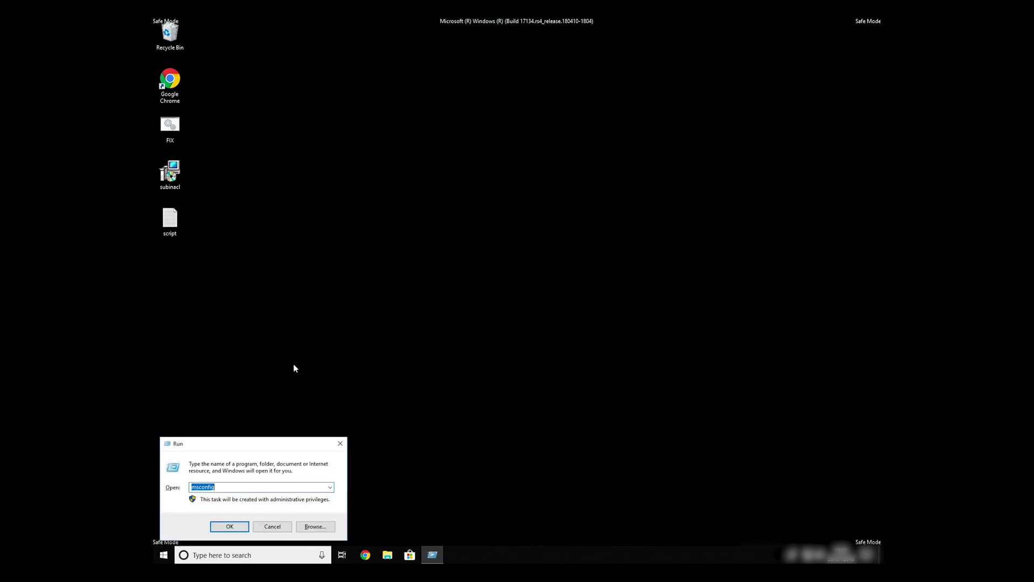
pyautogui.click(231, 526)
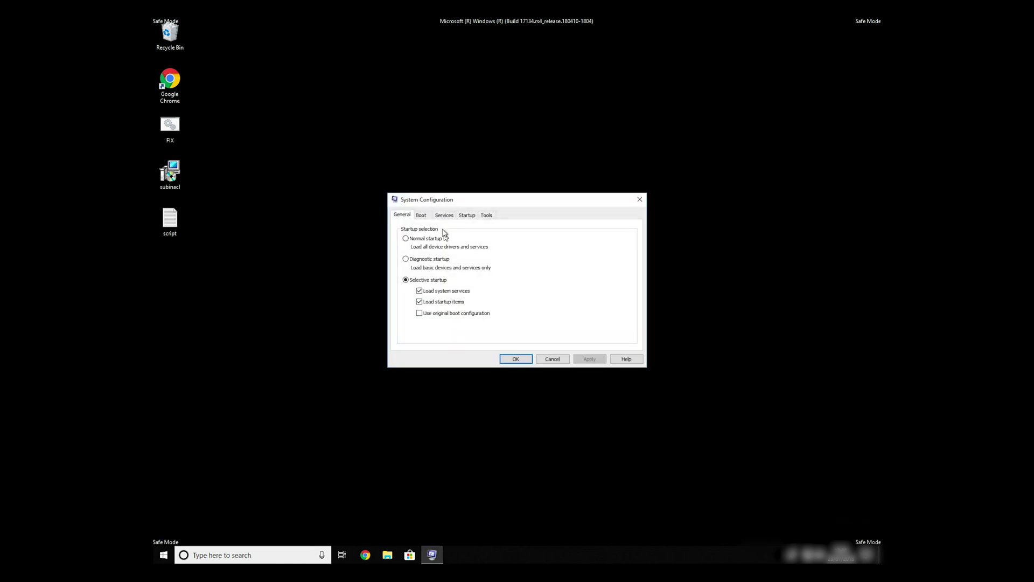
pyautogui.click(422, 215)
pyautogui.click(429, 306)
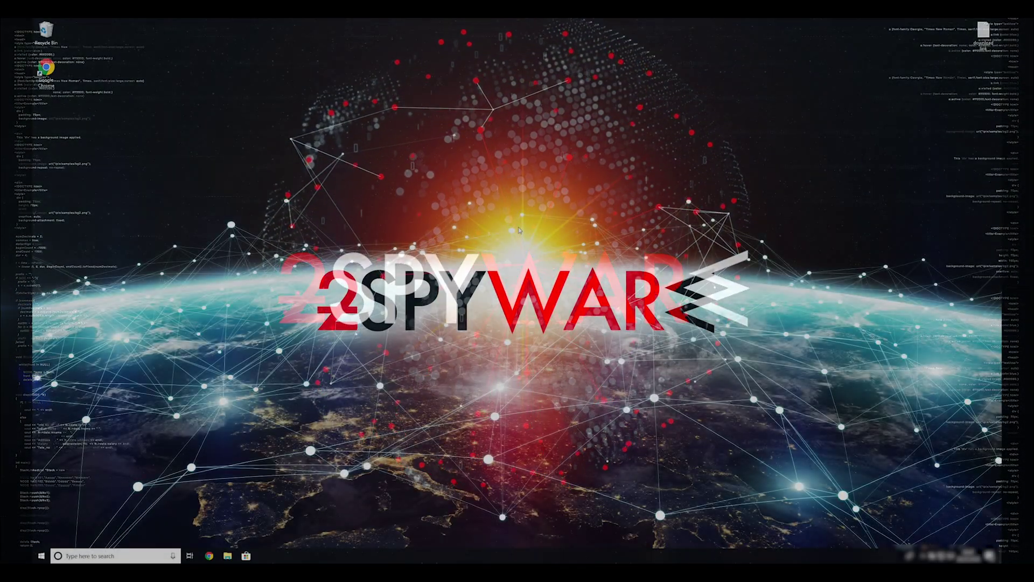
# Copy the download URL from the download link text file, then close it
pyautogui.doubleClick(983, 32)
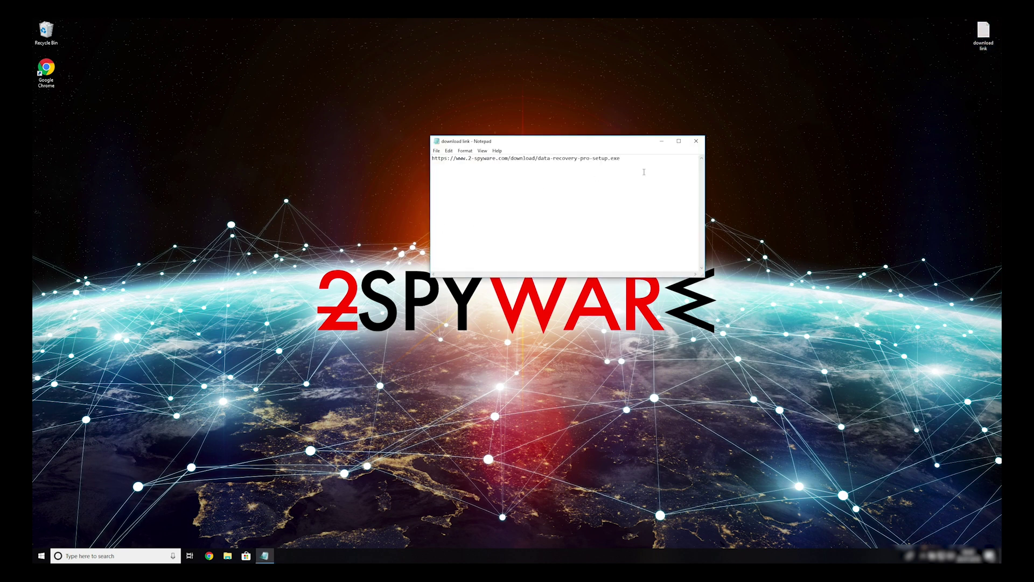
pyautogui.moveTo(621, 159); pyautogui.dragTo(430, 157)
pyautogui.rightClick(445, 158)
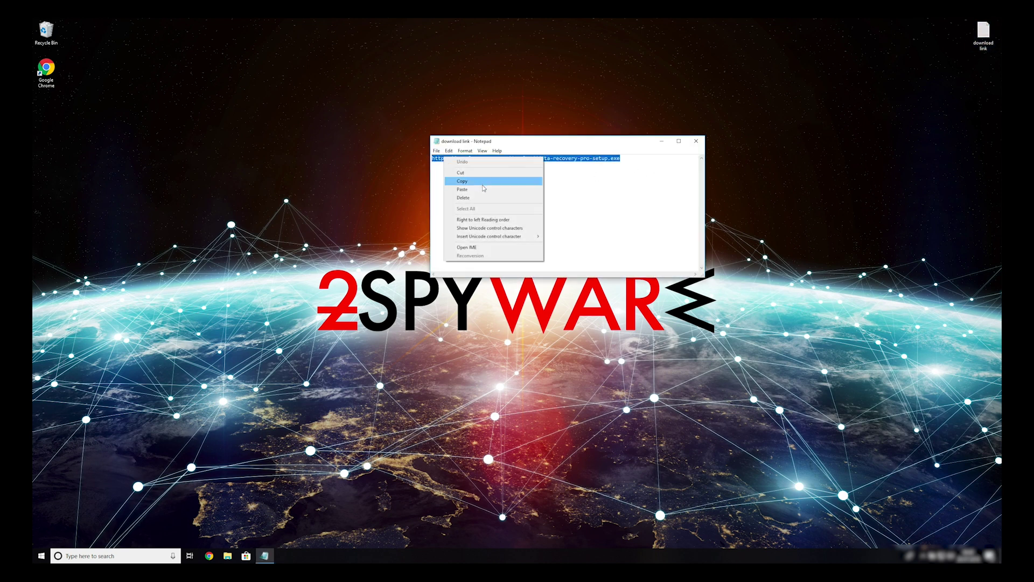
pyautogui.click(463, 182)
pyautogui.click(699, 142)
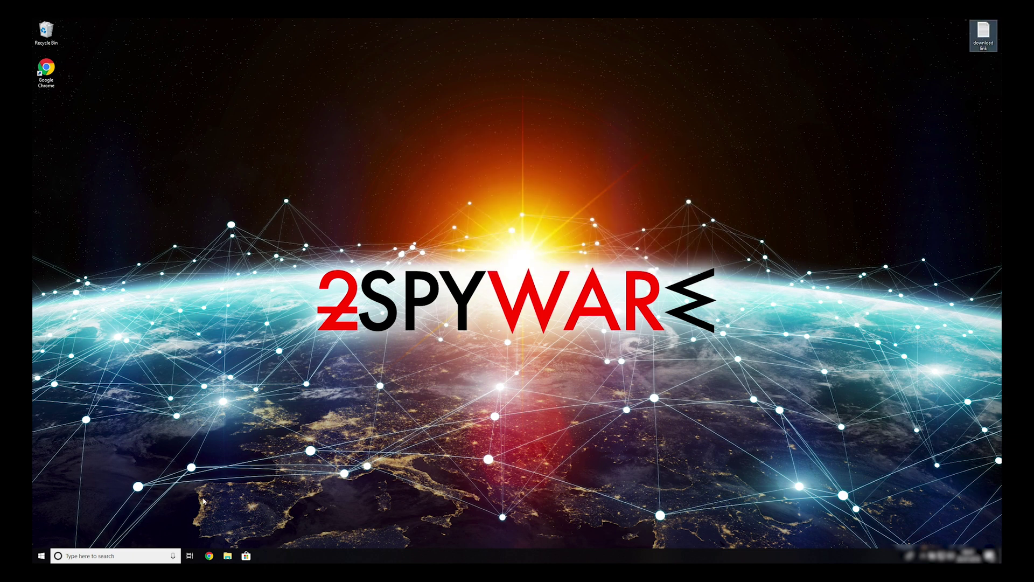
# Paste the copied URL into Chrome's address bar and load it to download the installer
pyautogui.click(212, 556)
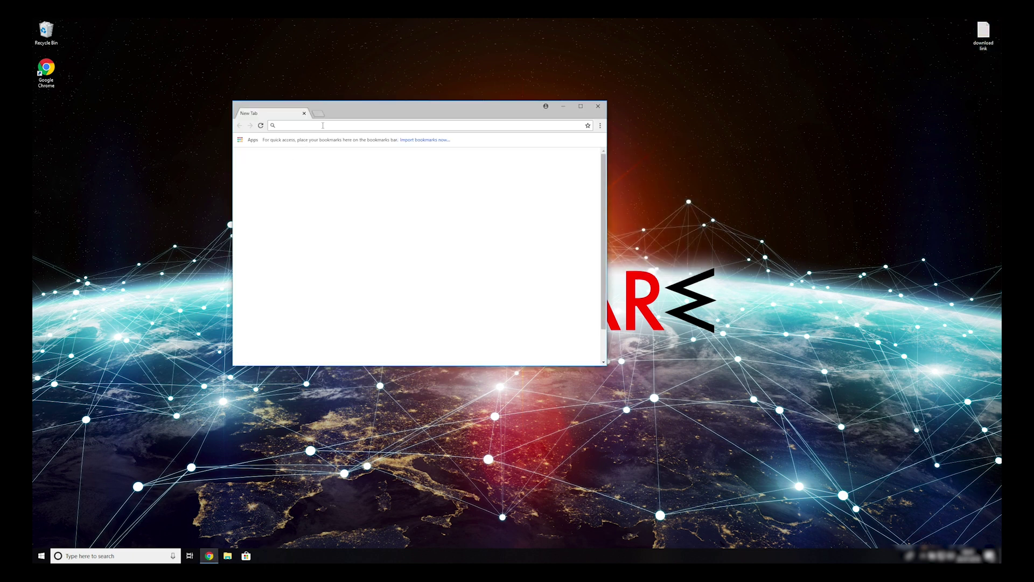
pyautogui.hotkey('ctrl', 'v')
pyautogui.press('Return')
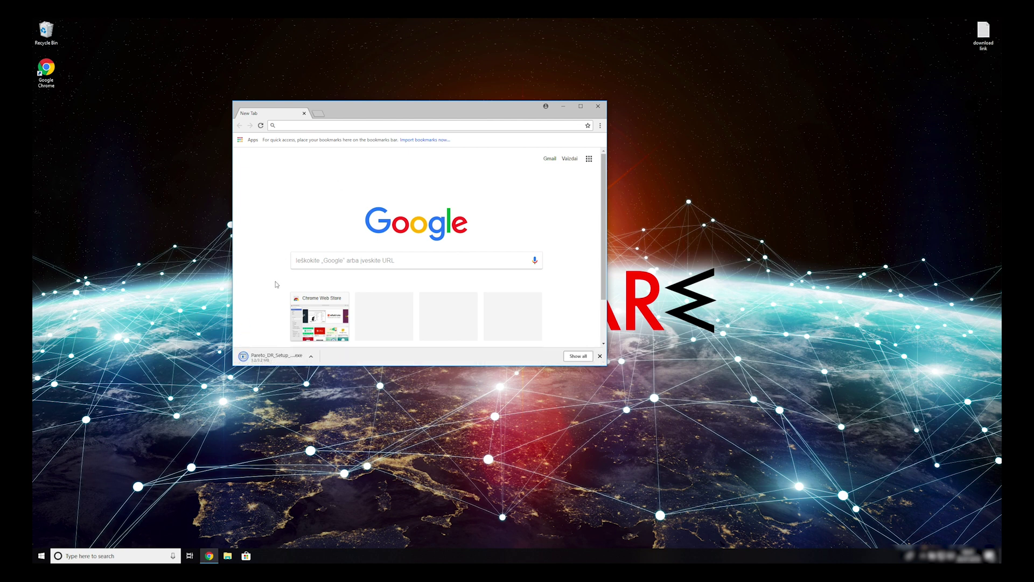
# Install Data Recovery Pro with default components, close Chrome, and centre the app window
pyautogui.click(265, 356)
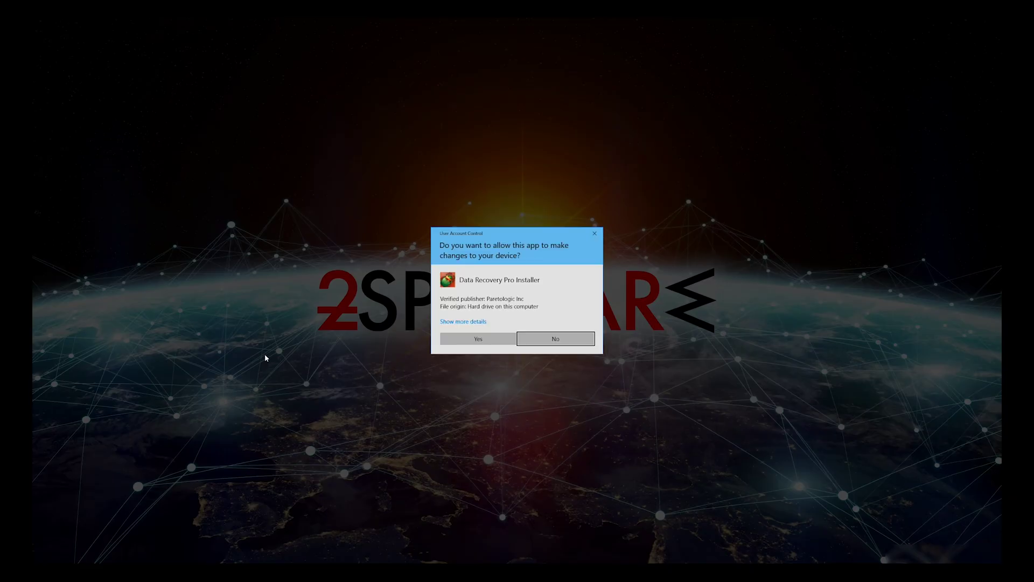
pyautogui.click(478, 338)
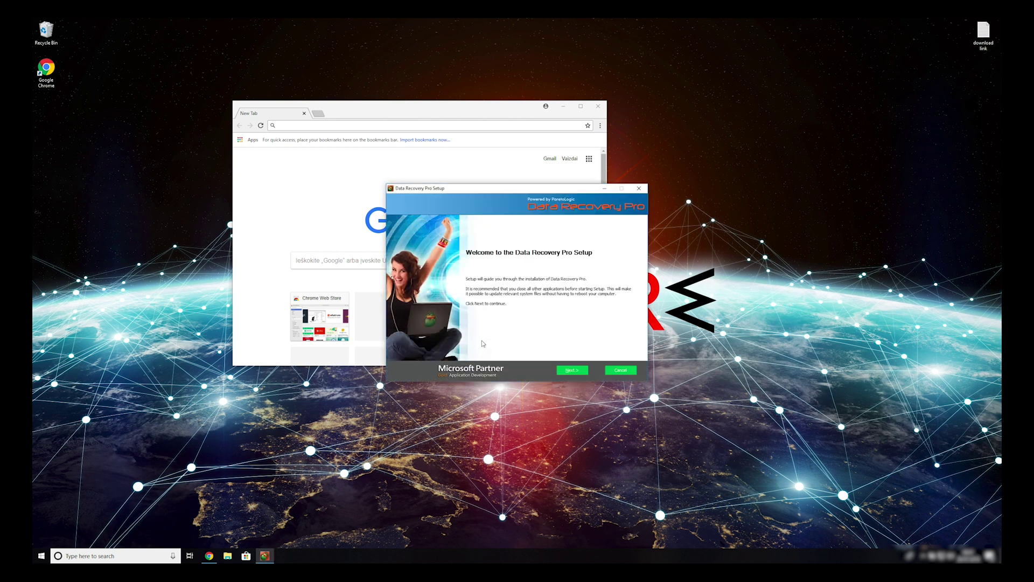
pyautogui.click(572, 371)
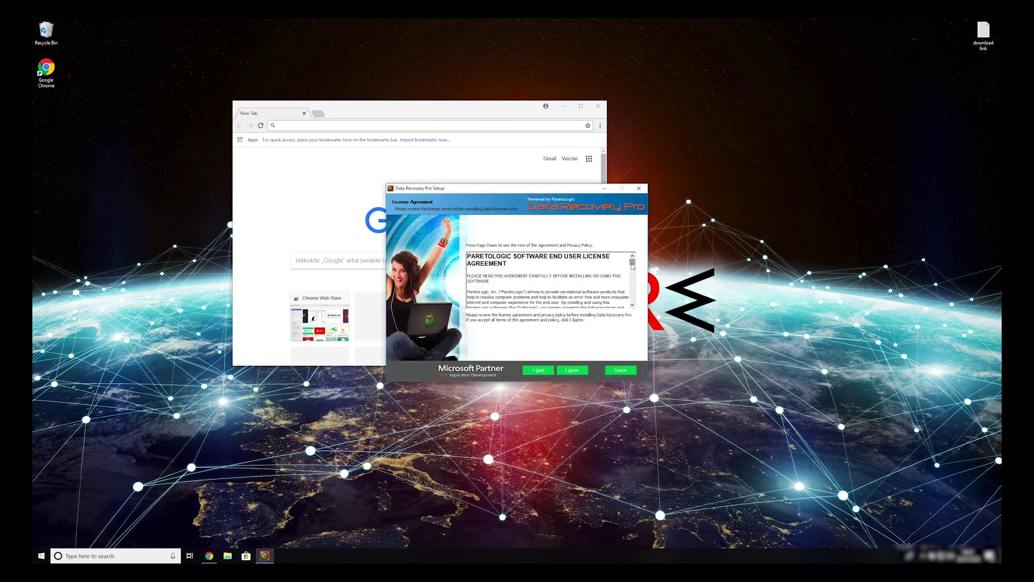
pyautogui.moveTo(632, 265); pyautogui.dragTo(632, 304)
pyautogui.click(572, 371)
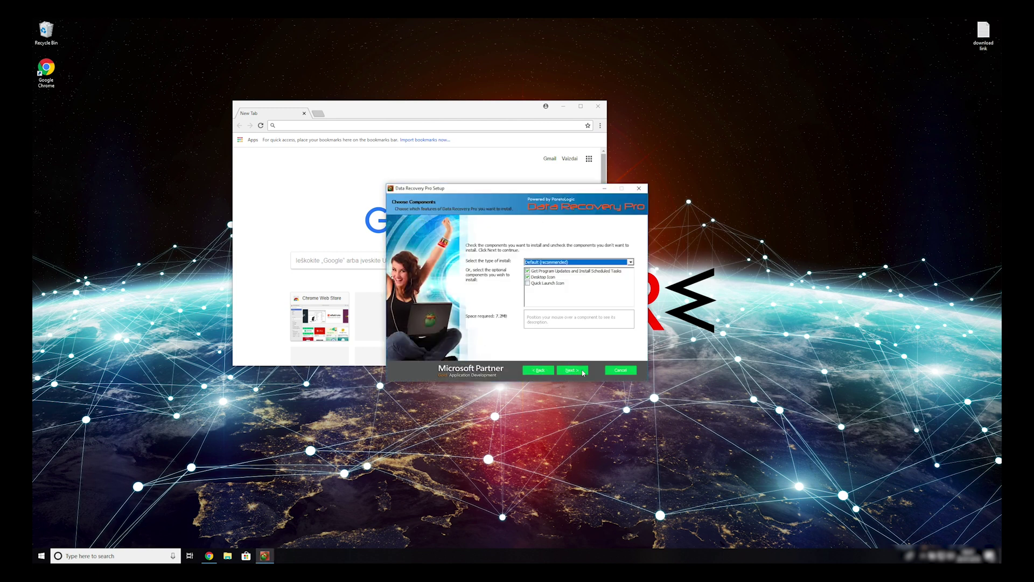
pyautogui.click(582, 371)
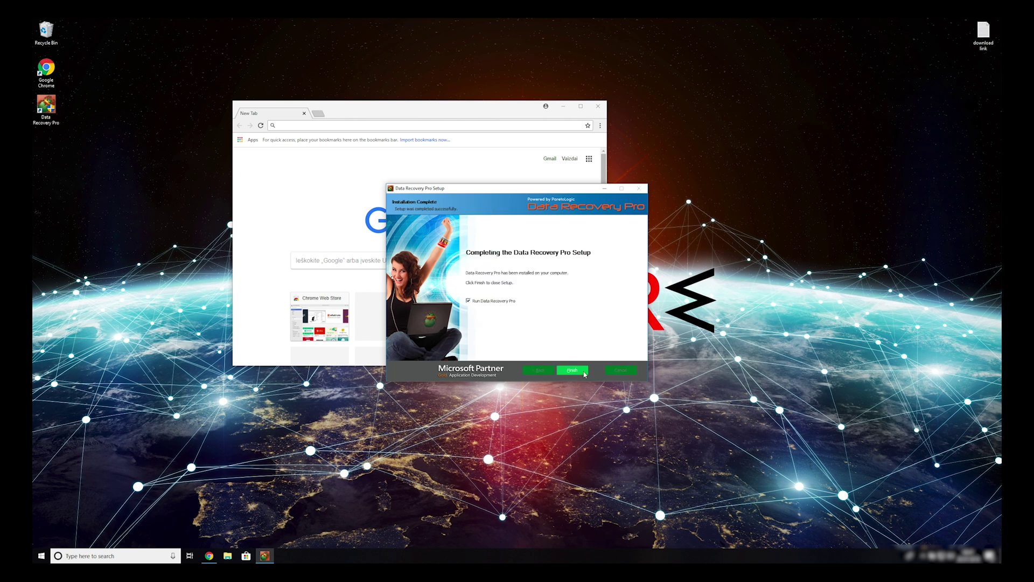
pyautogui.click(572, 370)
pyautogui.click(598, 106)
pyautogui.moveTo(238, 26); pyautogui.dragTo(546, 54)
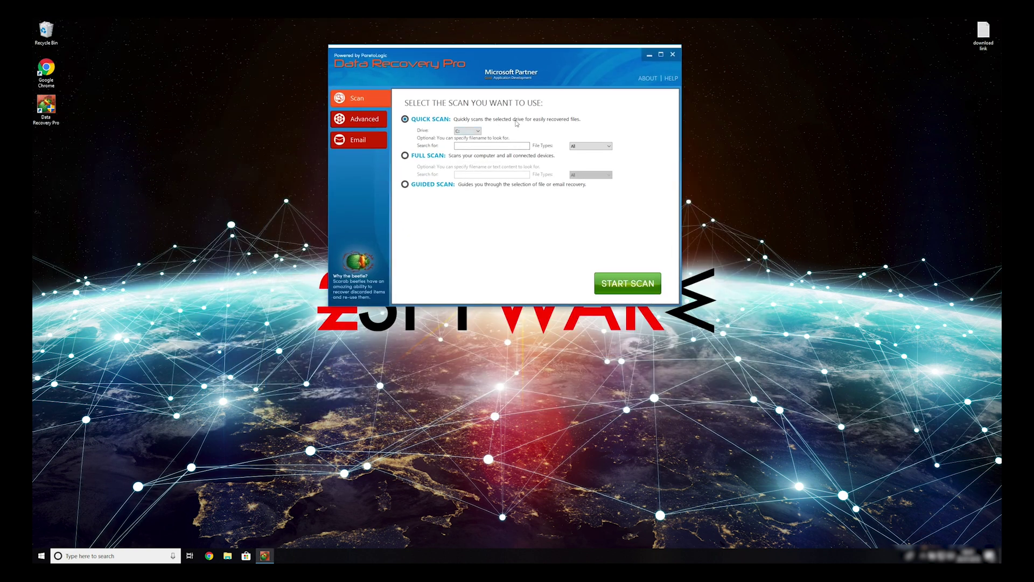
# Start a Quick Scan of drive C: with File Types set to All
pyautogui.click(587, 146)
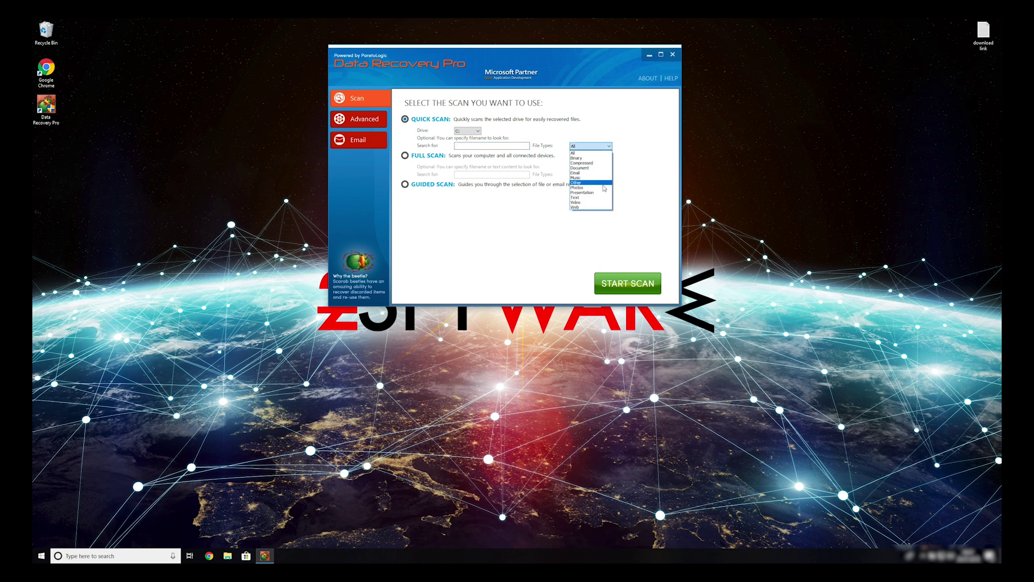
pyautogui.click(586, 128)
pyautogui.click(404, 156)
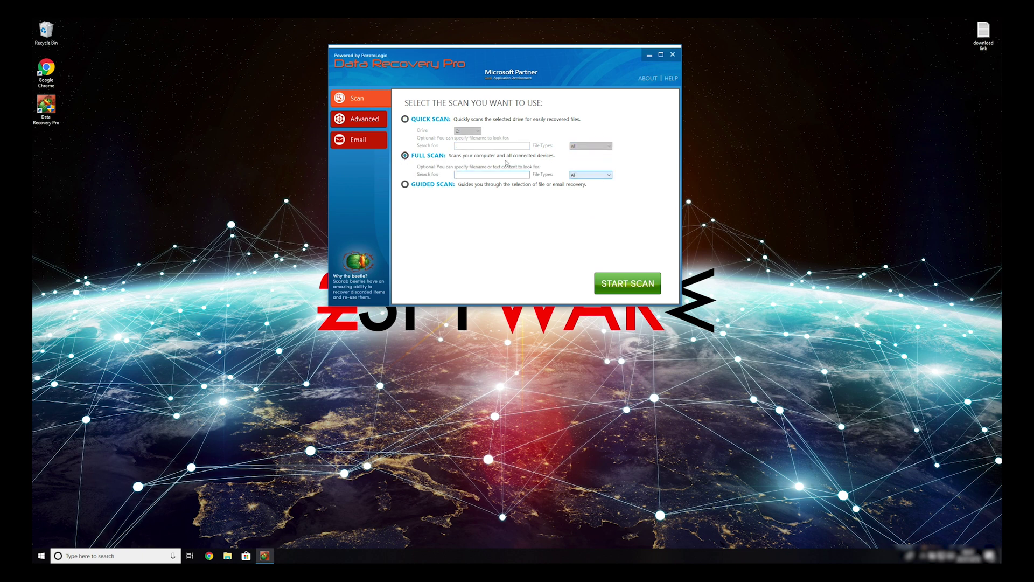
pyautogui.click(404, 119)
pyautogui.click(632, 286)
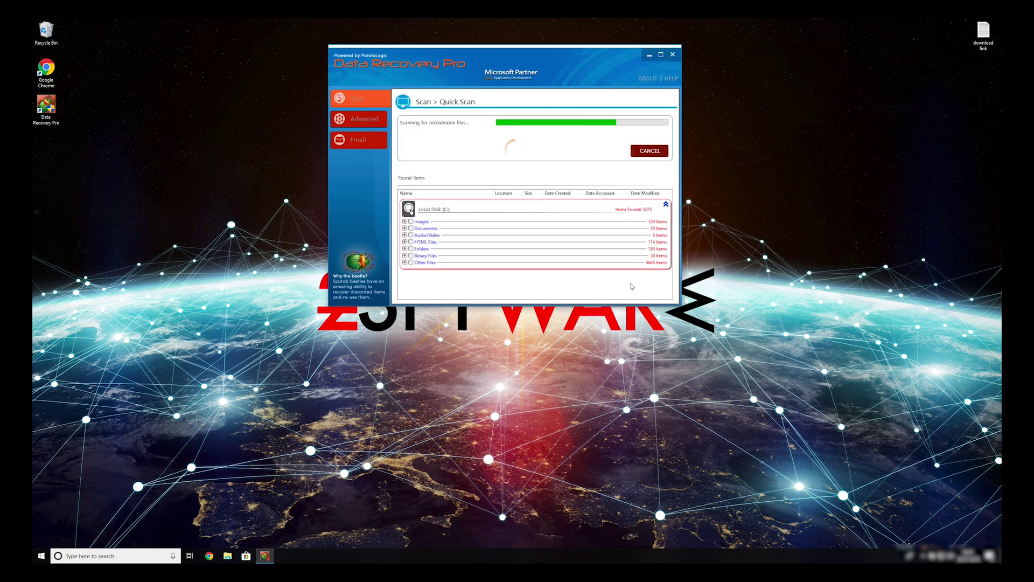